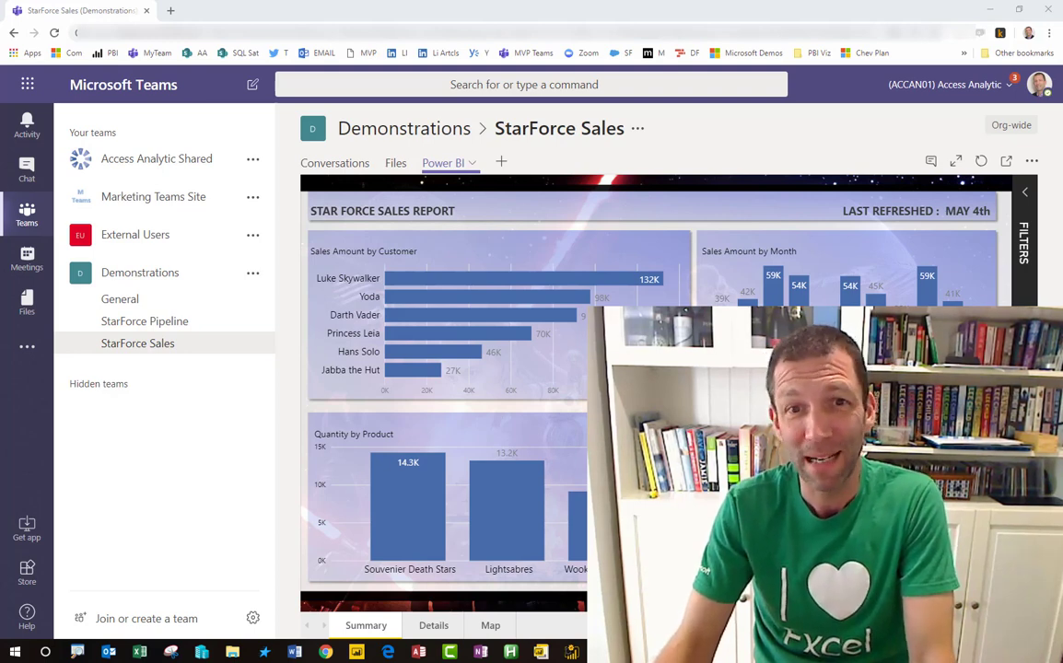
Cross-filter the report to Luke Skywalker, then Yoda, then clear the filter to show all totals.
click(460, 278)
click(466, 299)
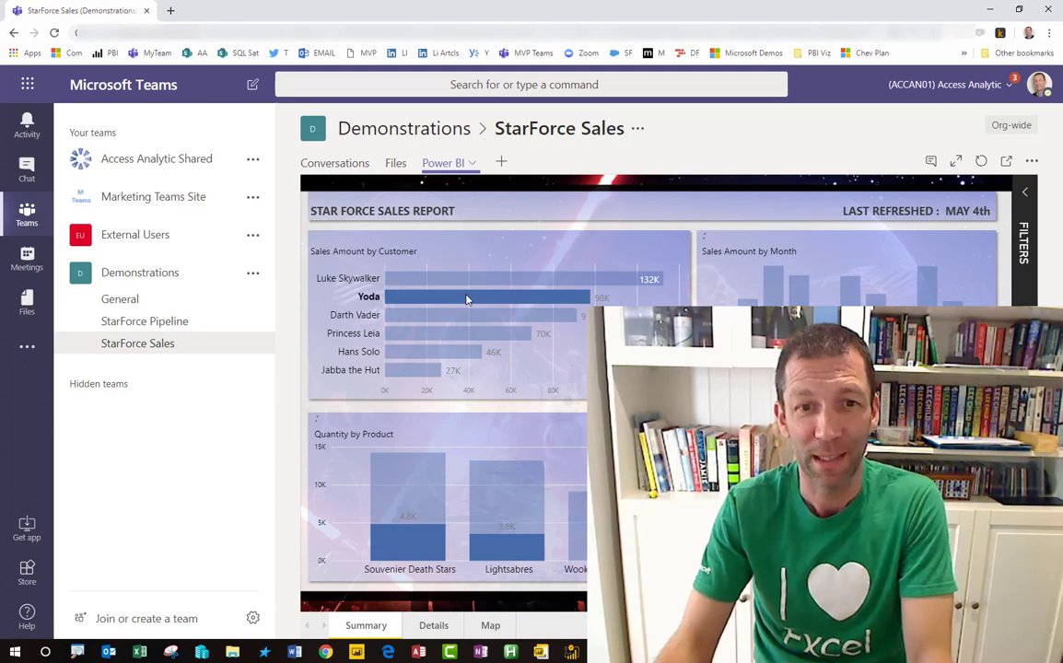
click(467, 299)
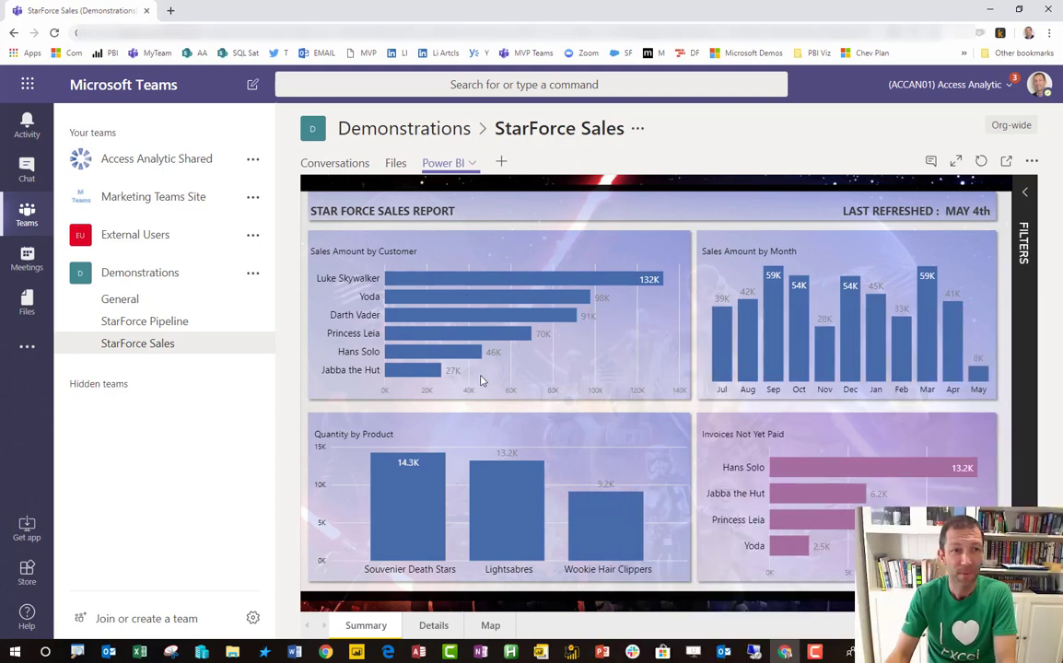
Start a Meet now meeting from the StarForce Sales conversations with subject 'Star Force Monthly Meeeting'.
click(156, 356)
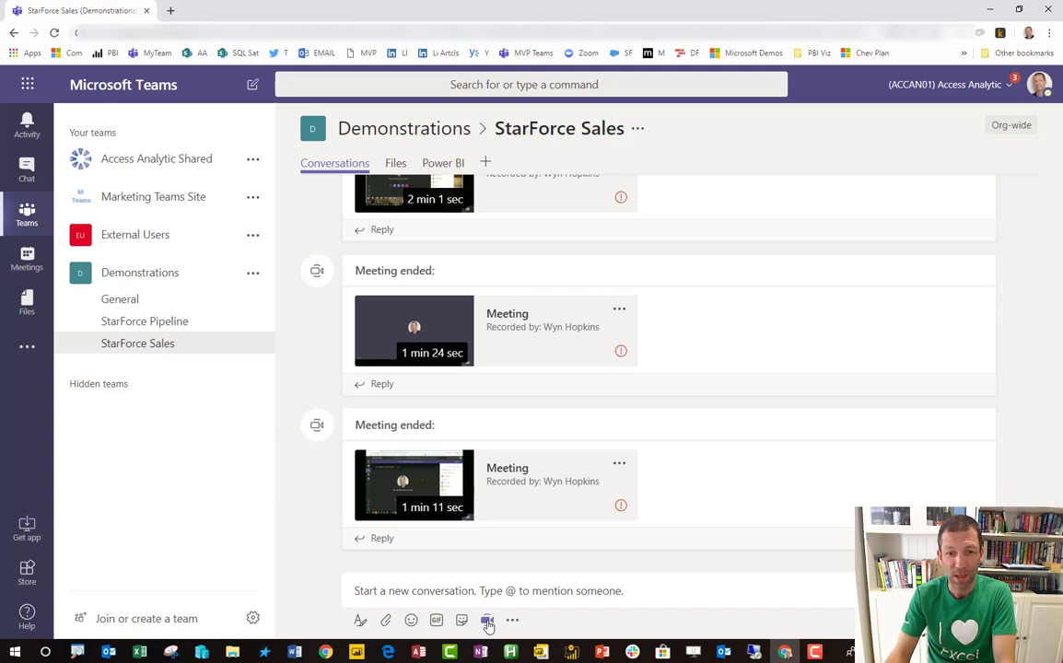
click(488, 623)
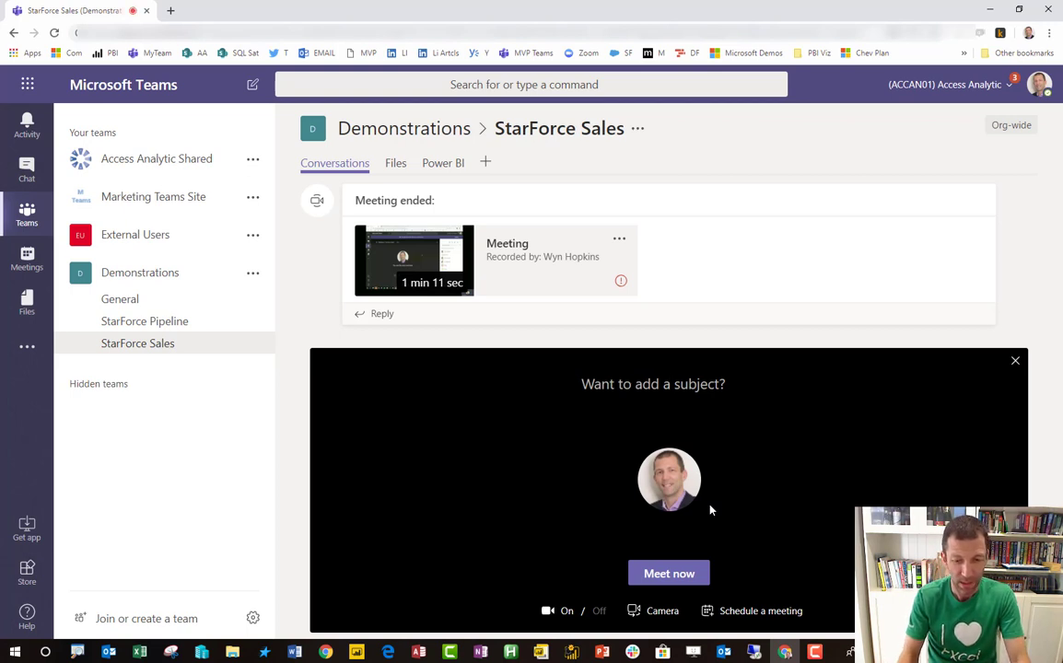
text(Star)
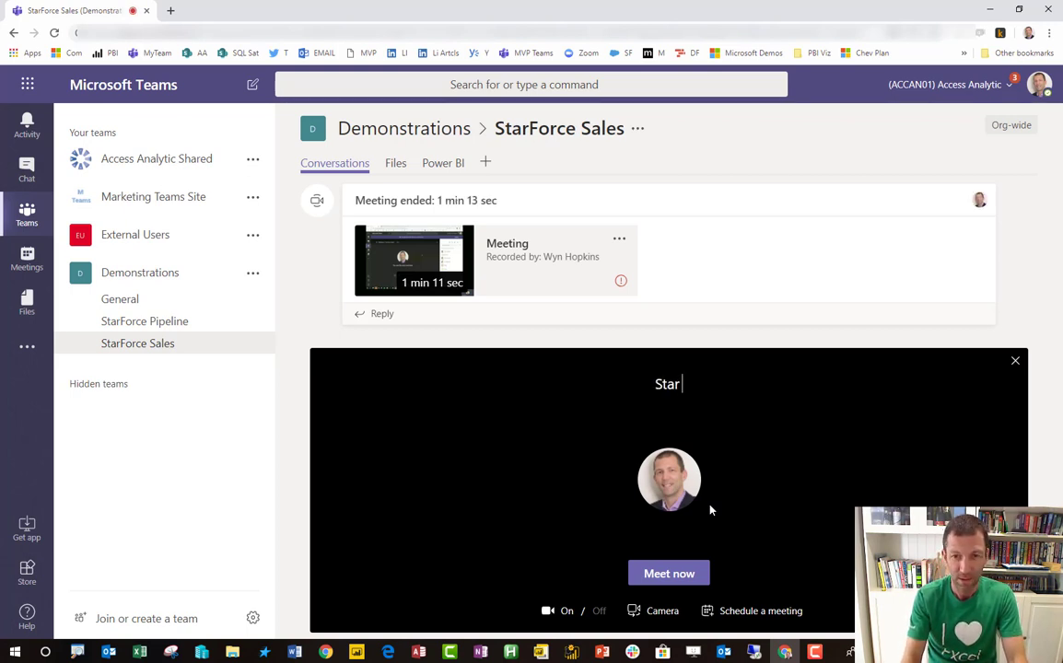
text( Force)
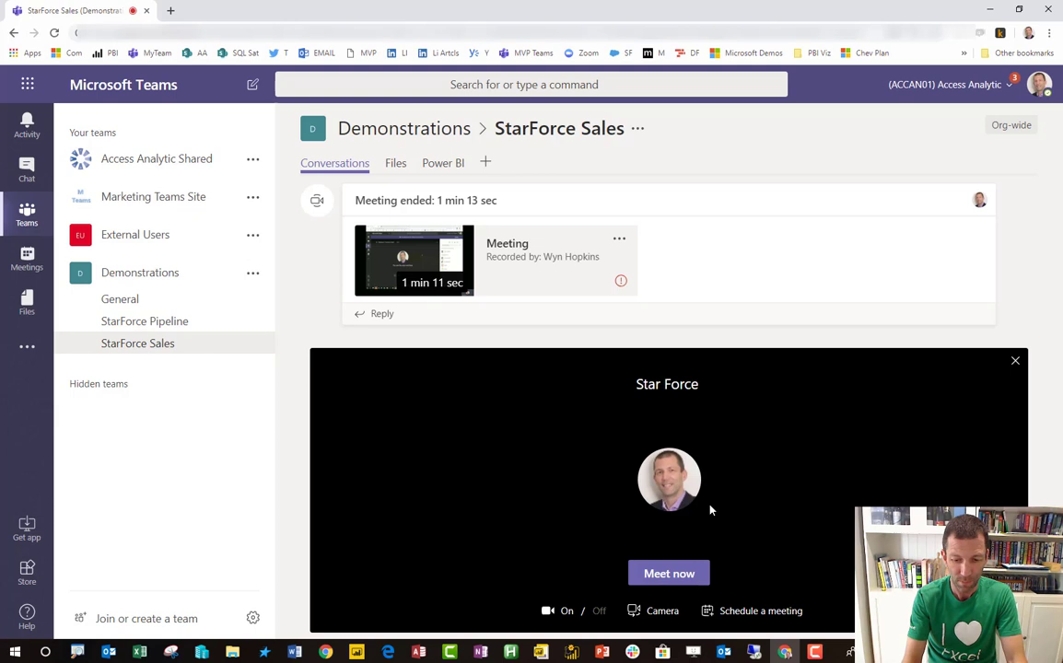
text( Monthly )
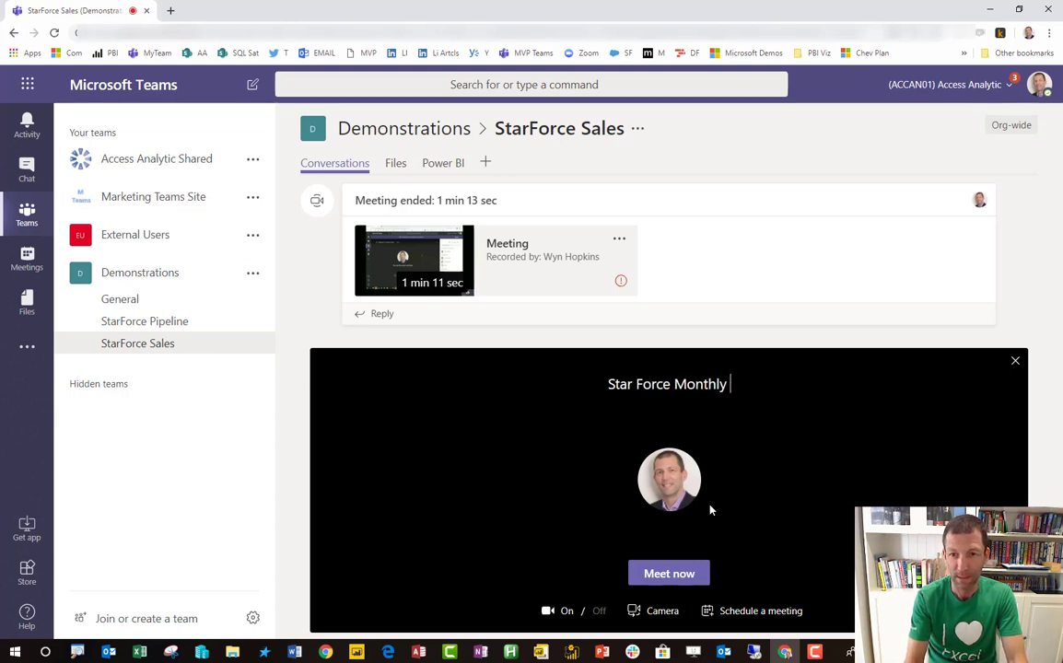
text(Meeeting)
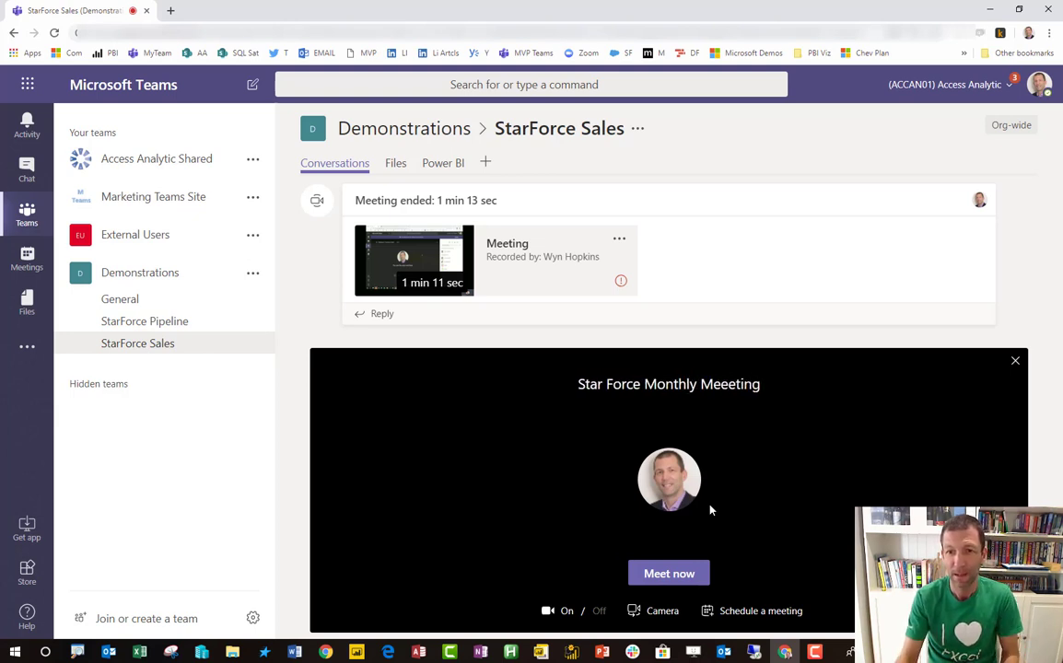
click(687, 577)
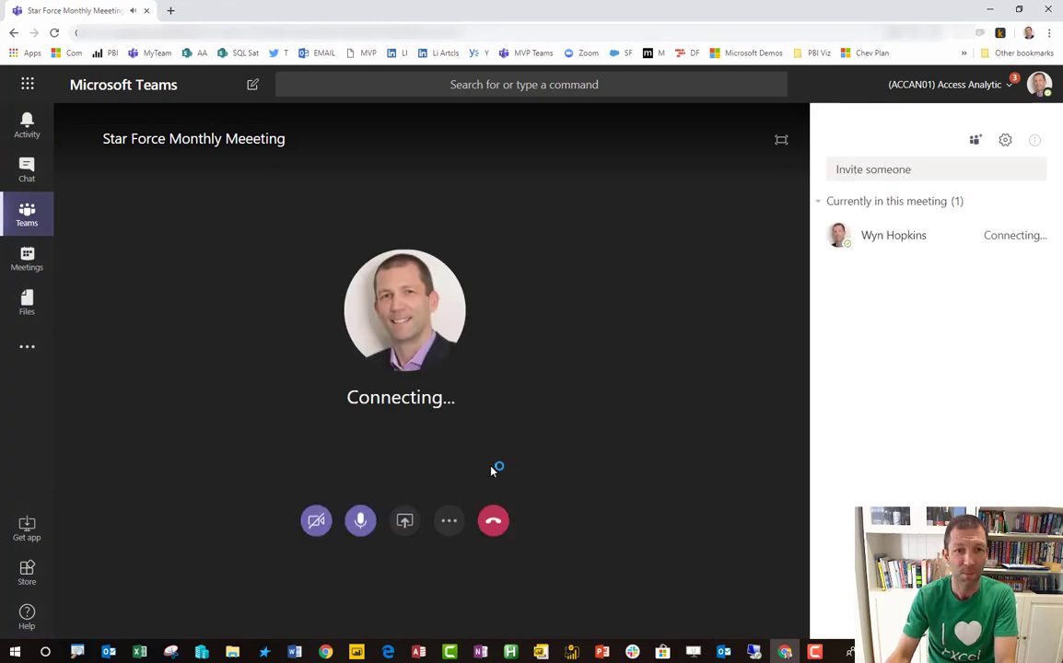
Turn on the camera, dismiss the video notice, and return to the StarForce Sales channel.
key(ctrl+shift+o)
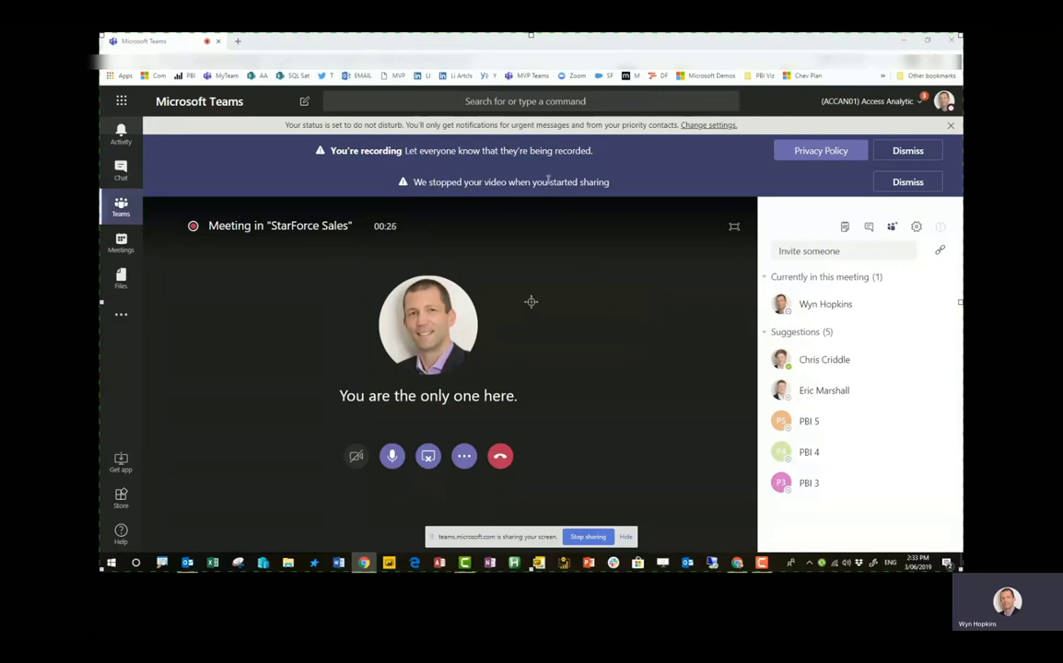
click(907, 182)
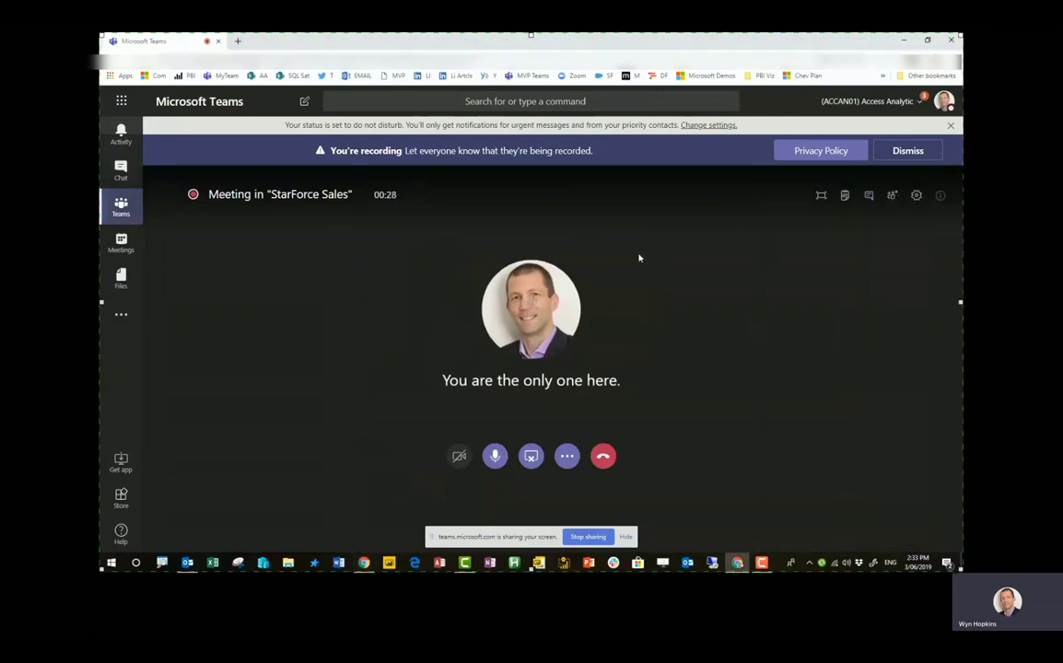
click(125, 212)
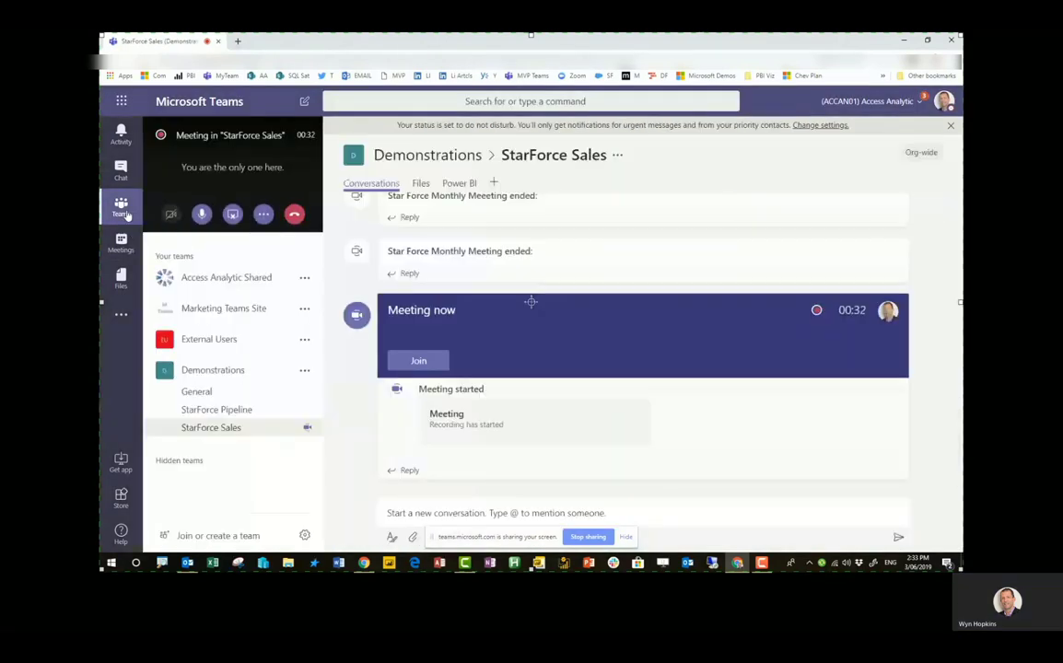
Show the Power BI report and cross-filter by Souvenier Death Stars, Lightsabres, Princess Leia, then Luke Skywalker.
click(460, 184)
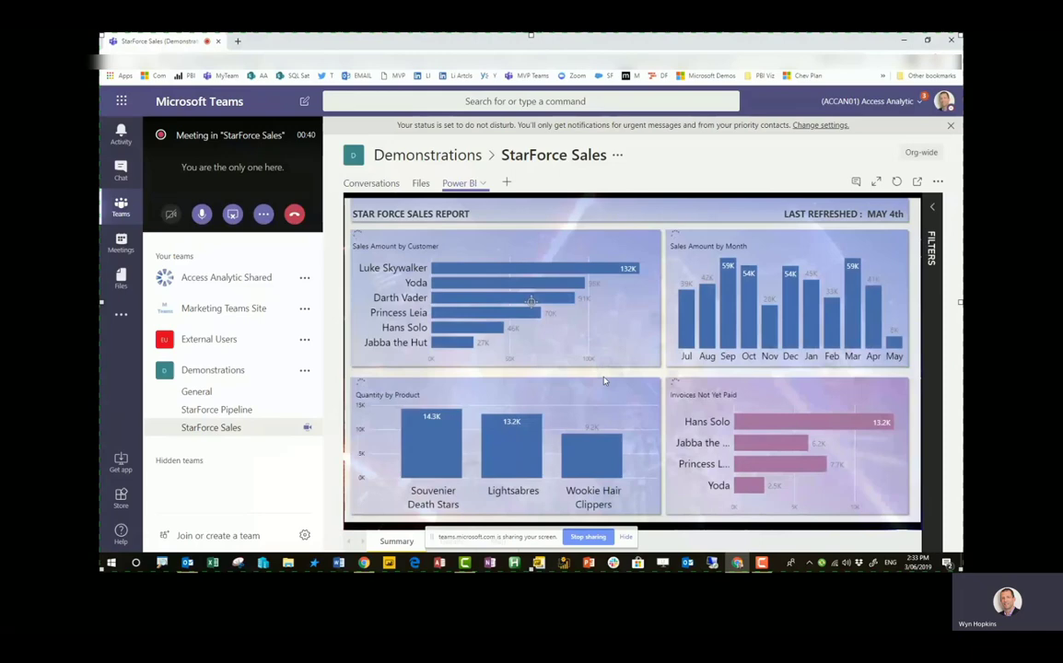
click(427, 444)
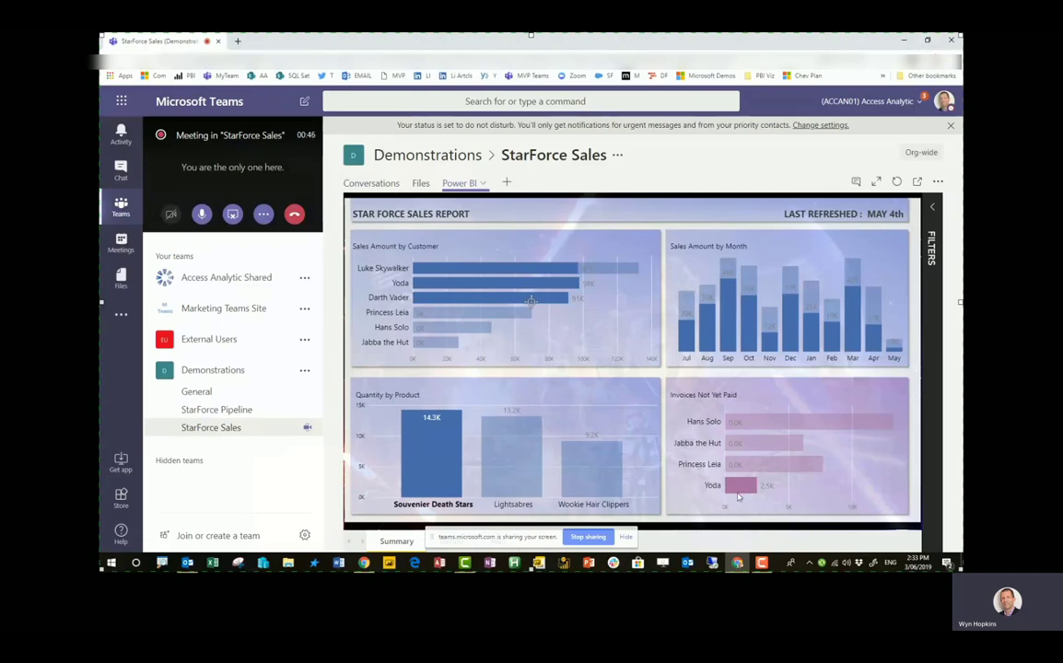
click(504, 463)
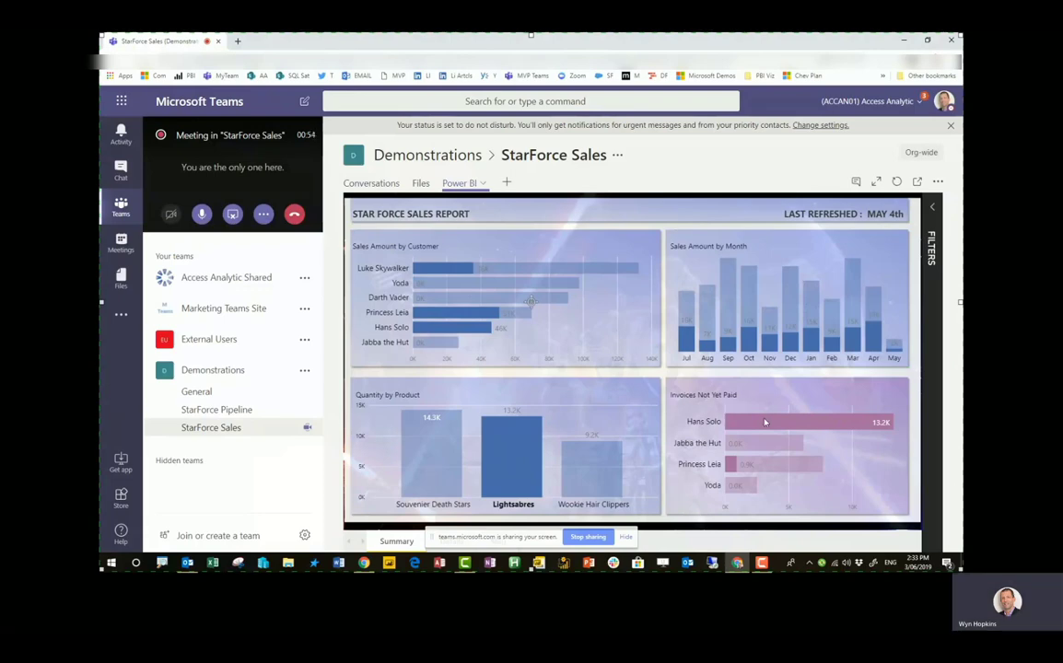
click(437, 314)
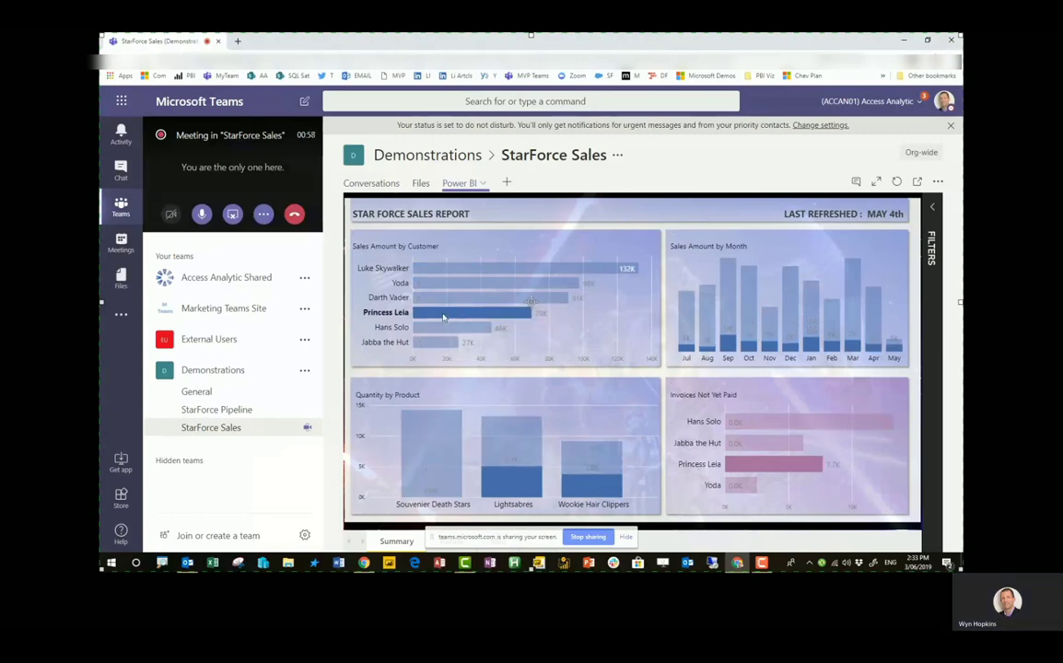
mouse_move(459, 300)
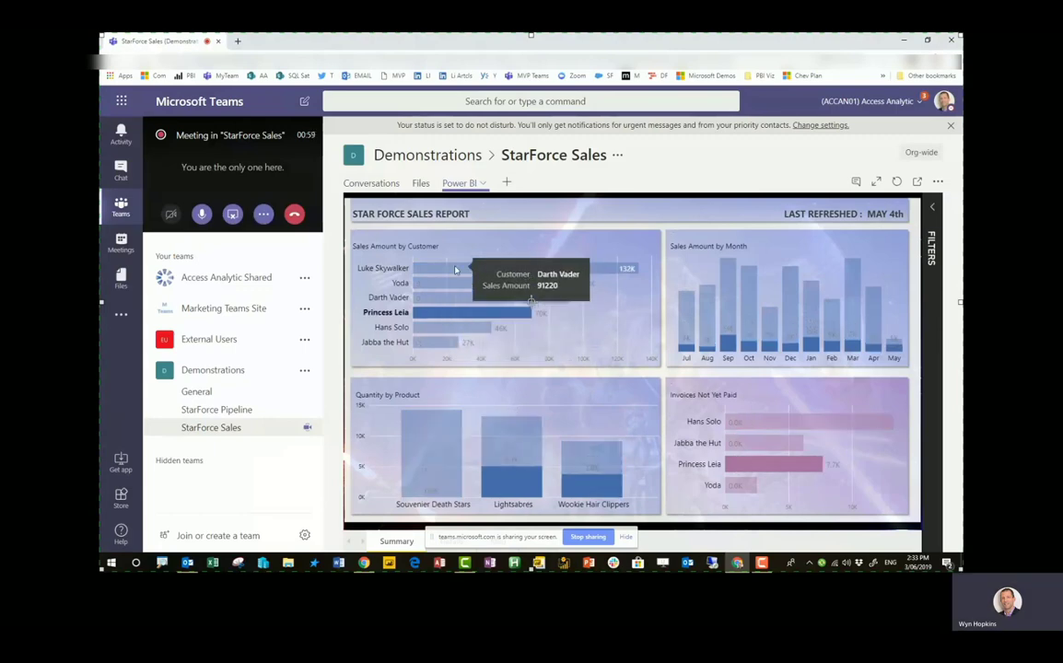
click(455, 269)
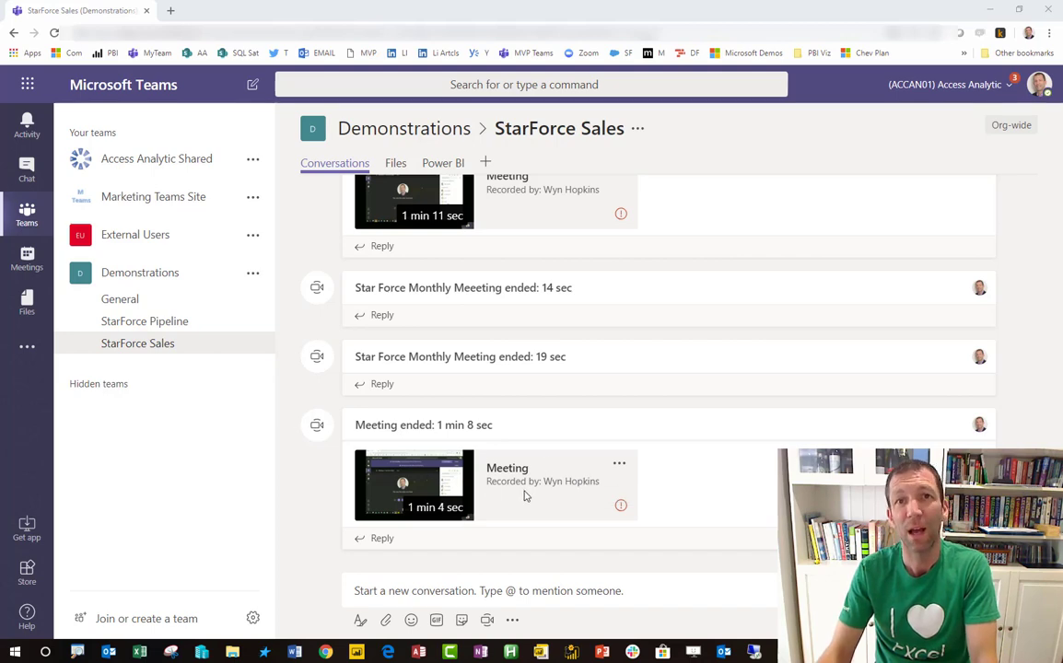
Play the meeting recording briefly, pause it, check the playback settings, and close the player.
click(412, 487)
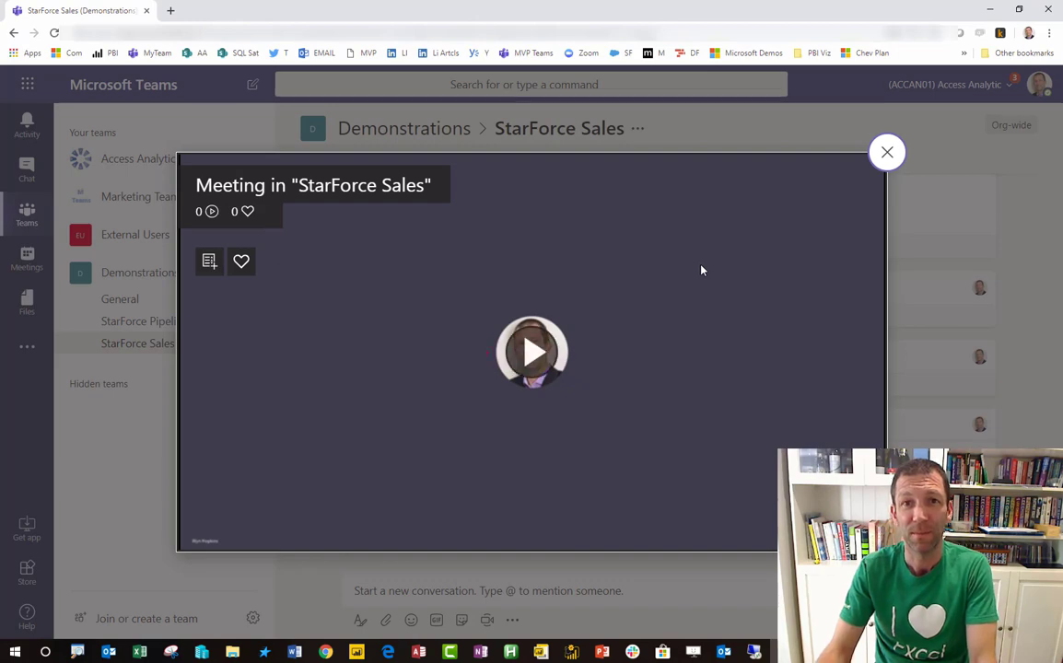
click(534, 353)
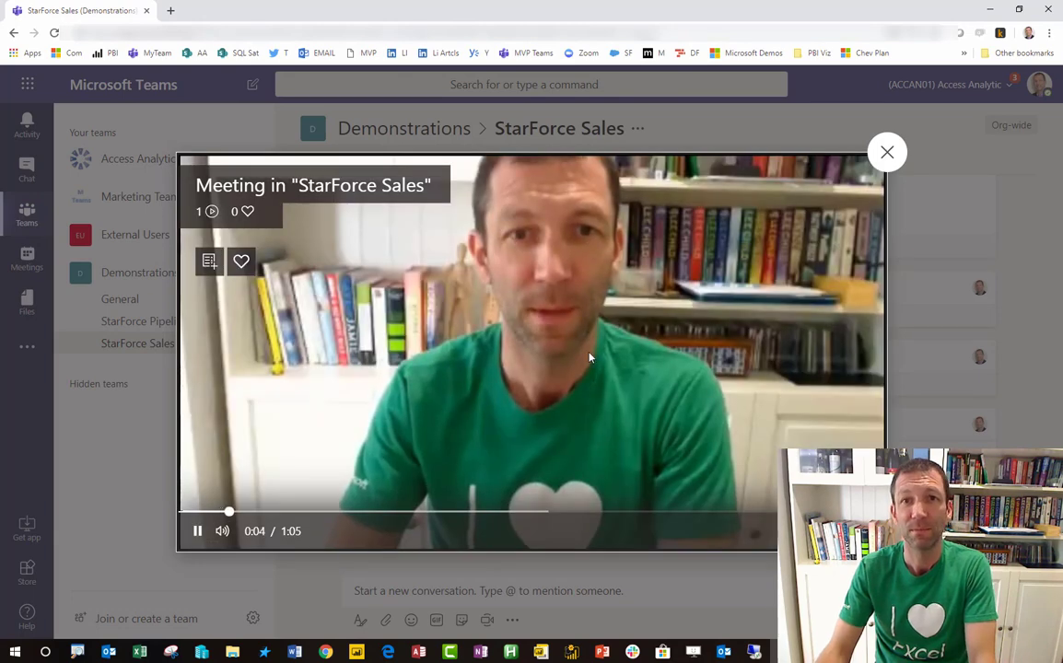
click(197, 532)
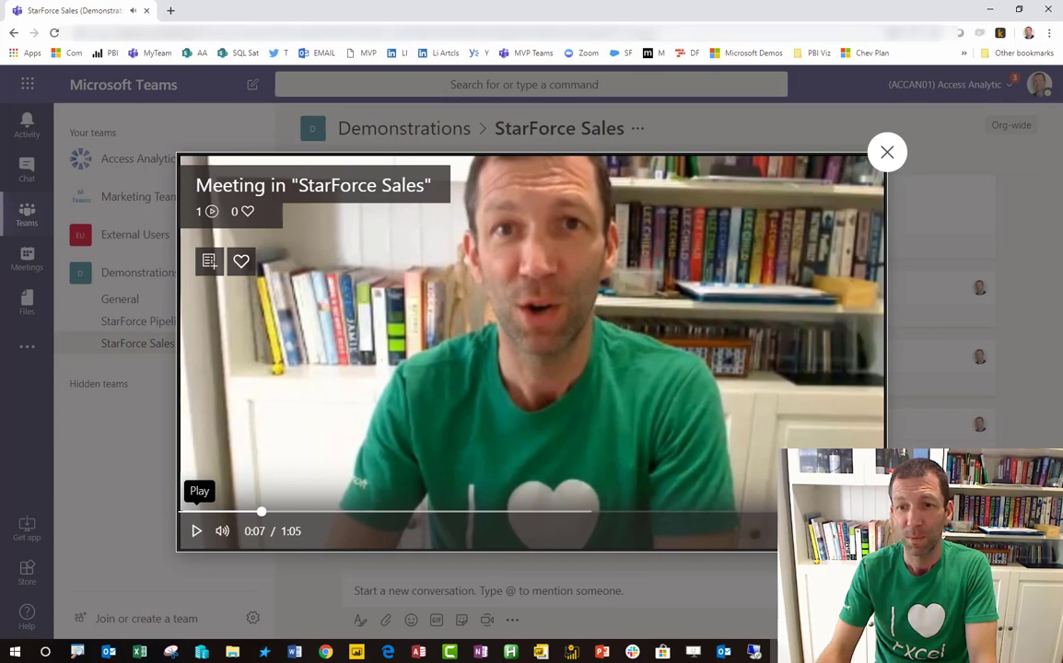
click(755, 532)
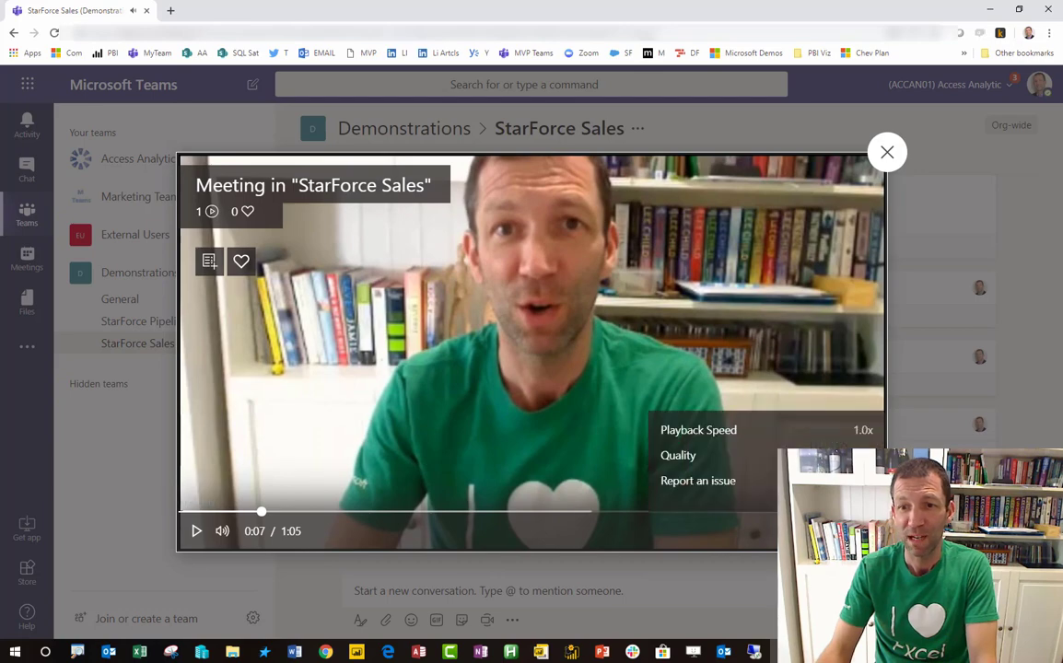
click(888, 152)
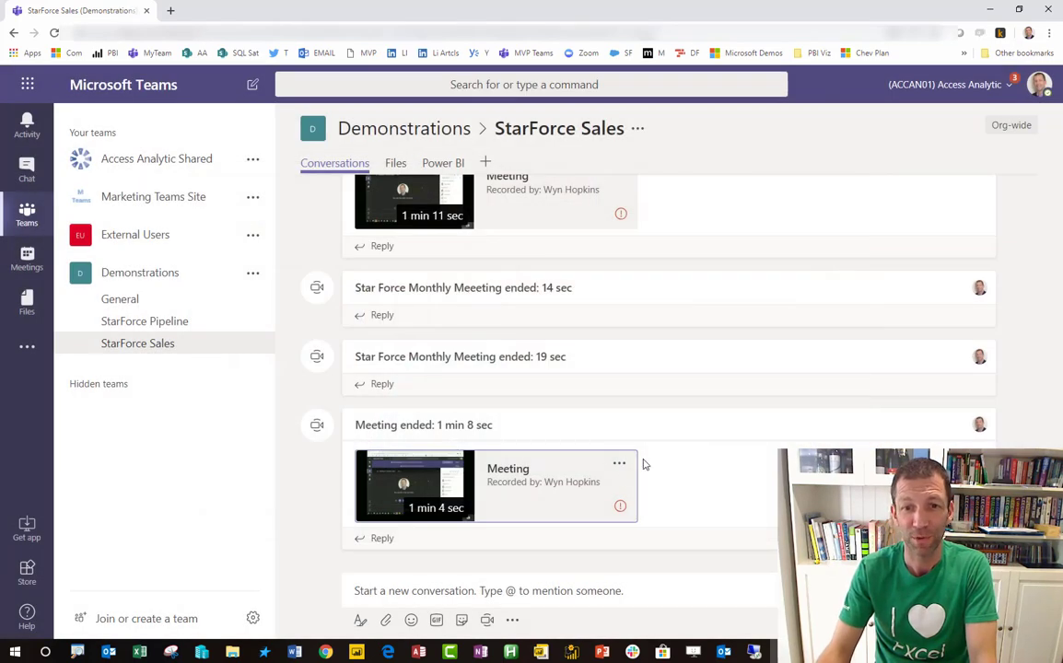
Open the recording in Microsoft Stream, pause it, and choose Update video details.
click(619, 468)
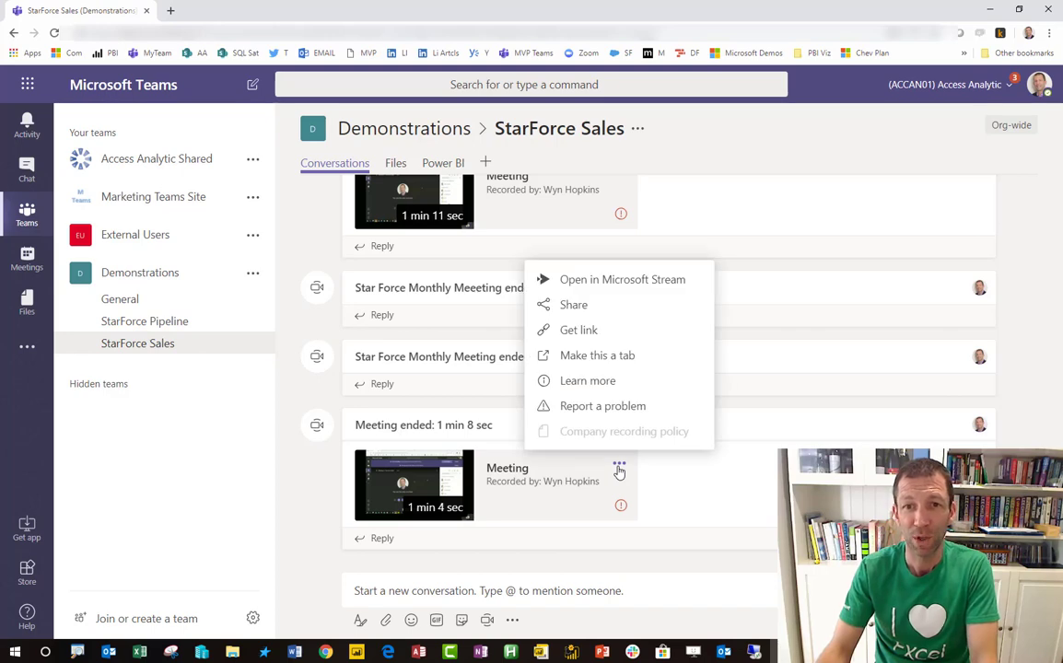
click(613, 280)
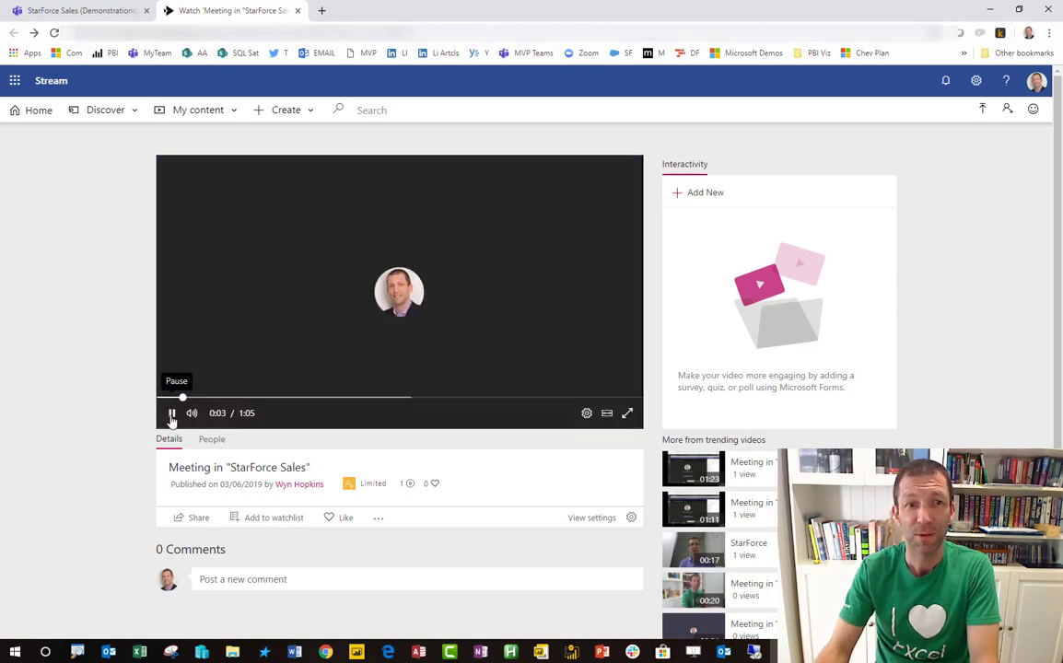
click(170, 417)
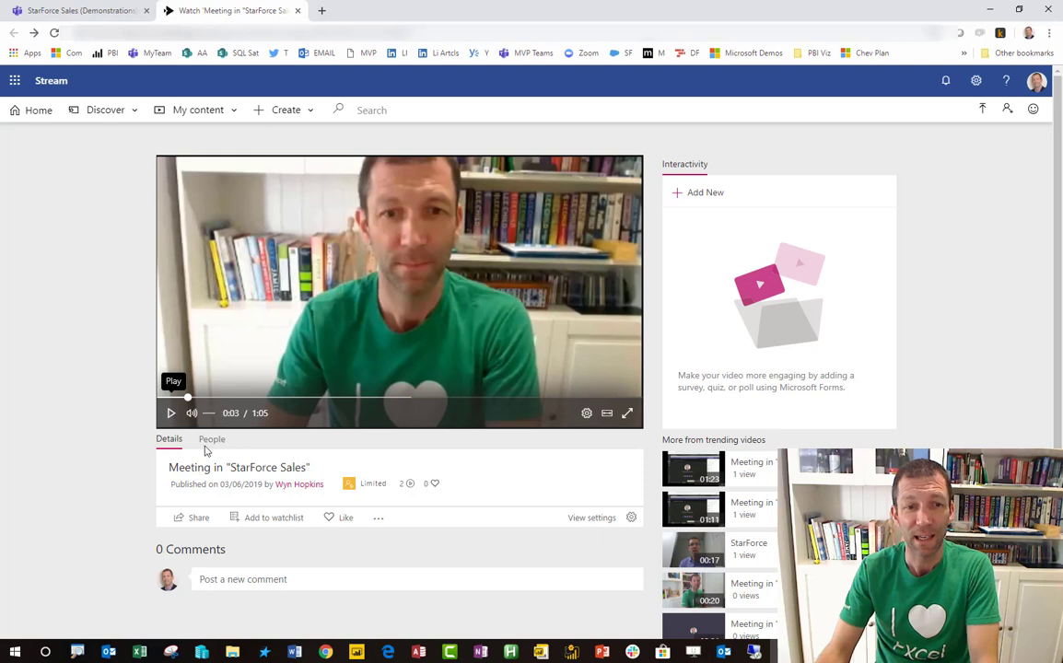
click(379, 519)
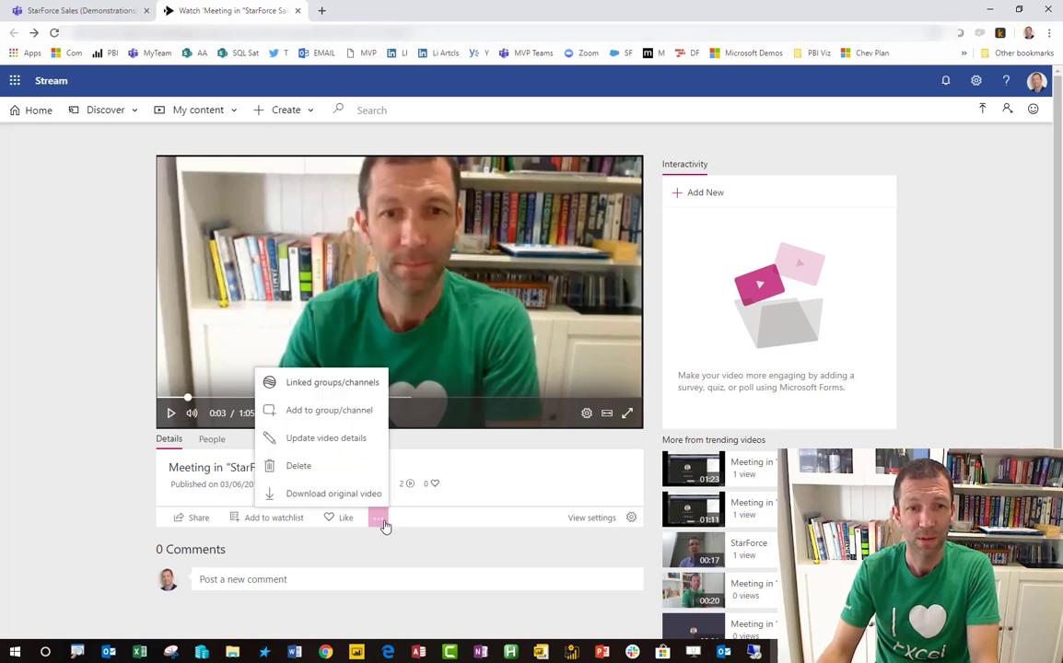
click(346, 440)
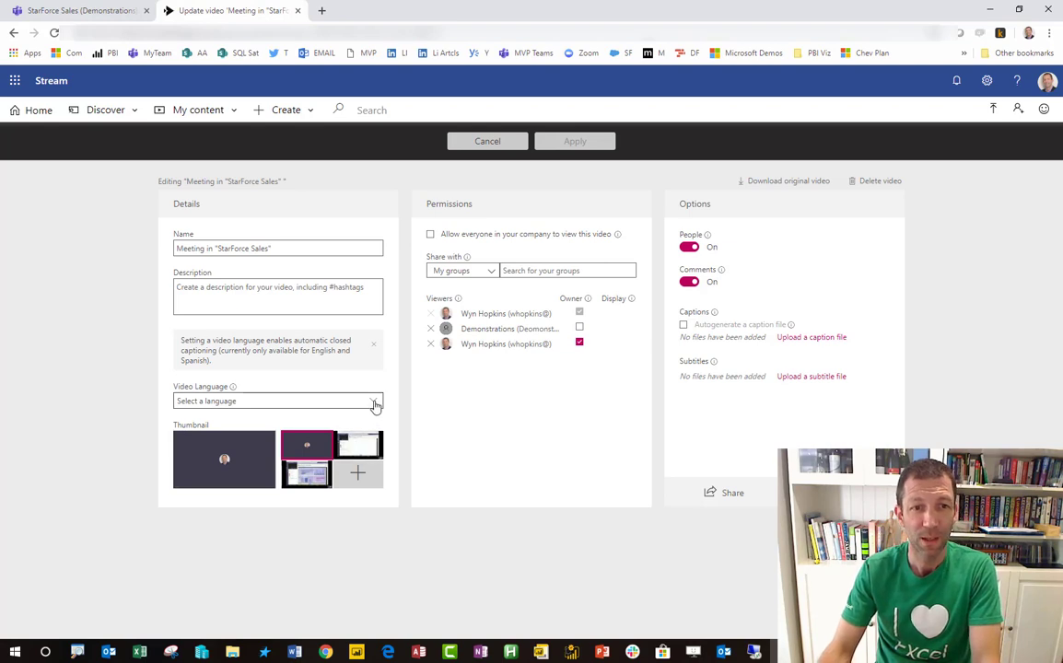
Set the video language to English with autogenerated captions and apply the change.
click(375, 403)
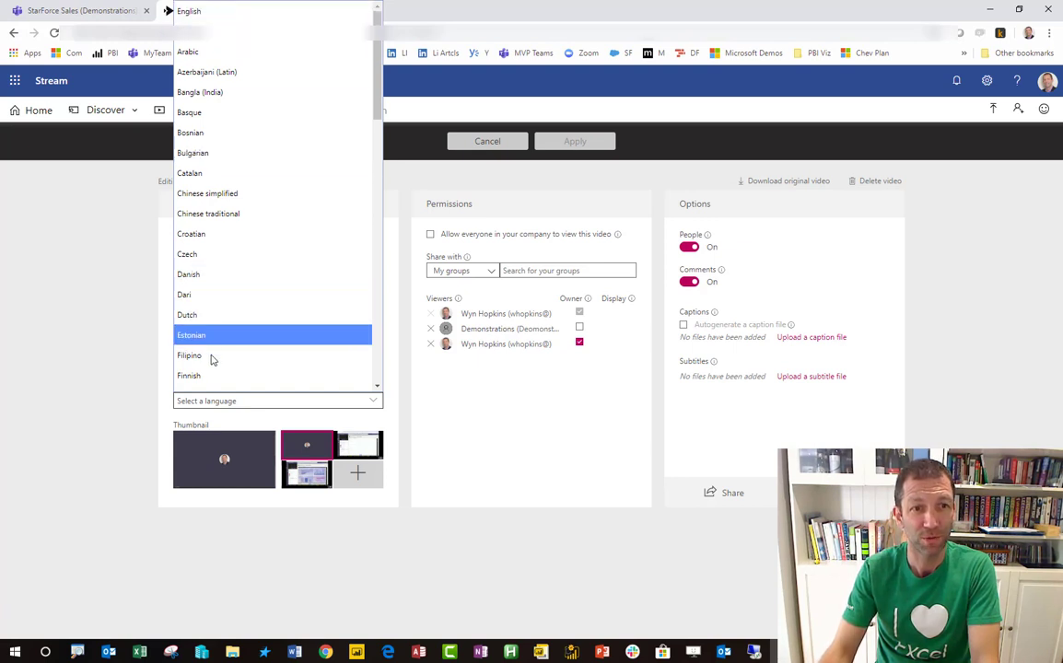
click(183, 11)
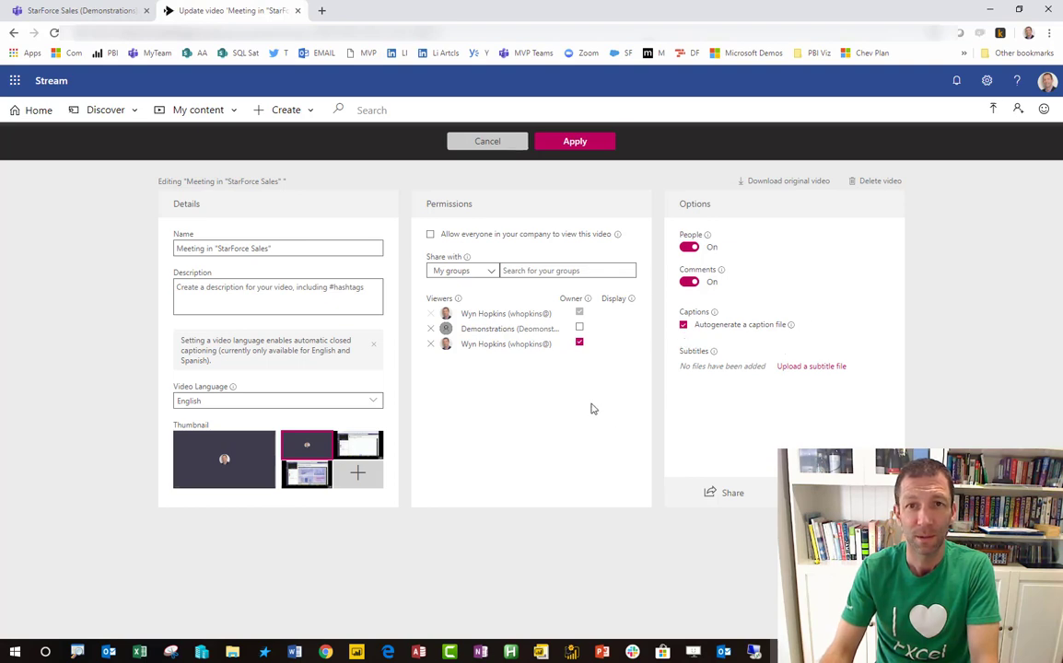
click(572, 143)
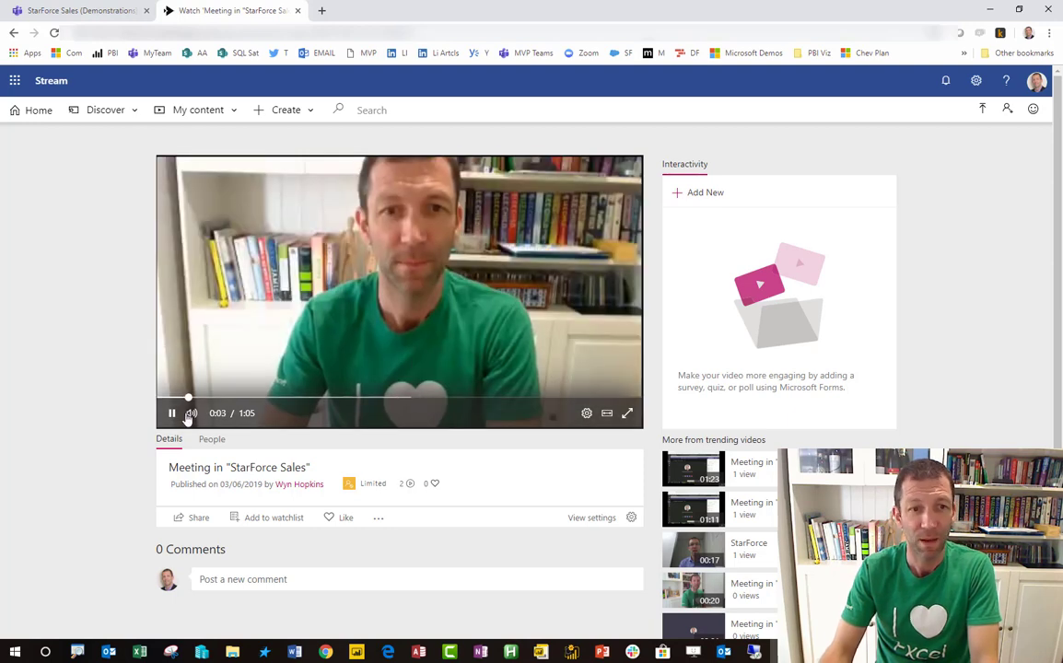
Pause playback and open the Meeting in "StarForce Sales" video from My content > Videos.
click(170, 414)
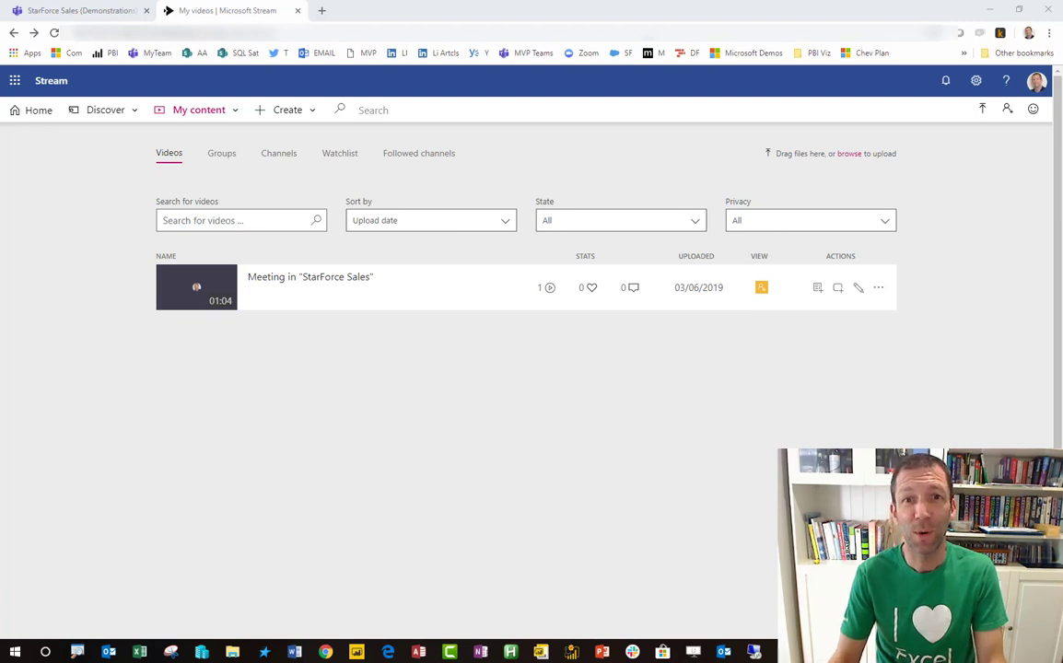
click(354, 310)
click(353, 310)
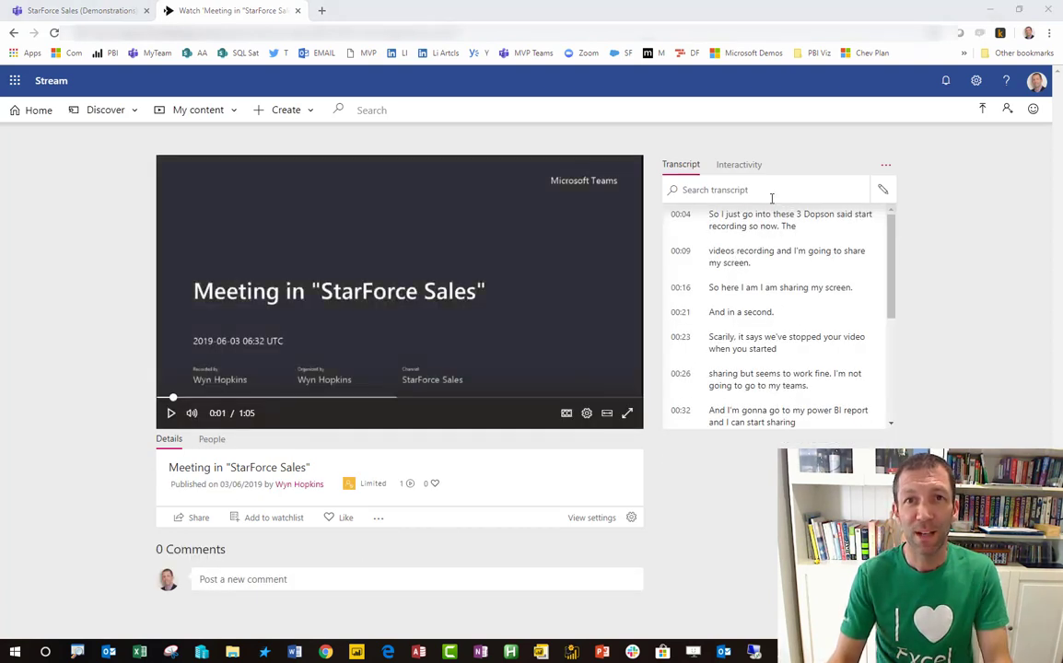
Search the transcript for deathstar and jump the video to the Souvenir Deathstars mention.
click(819, 194)
text(deathstar)
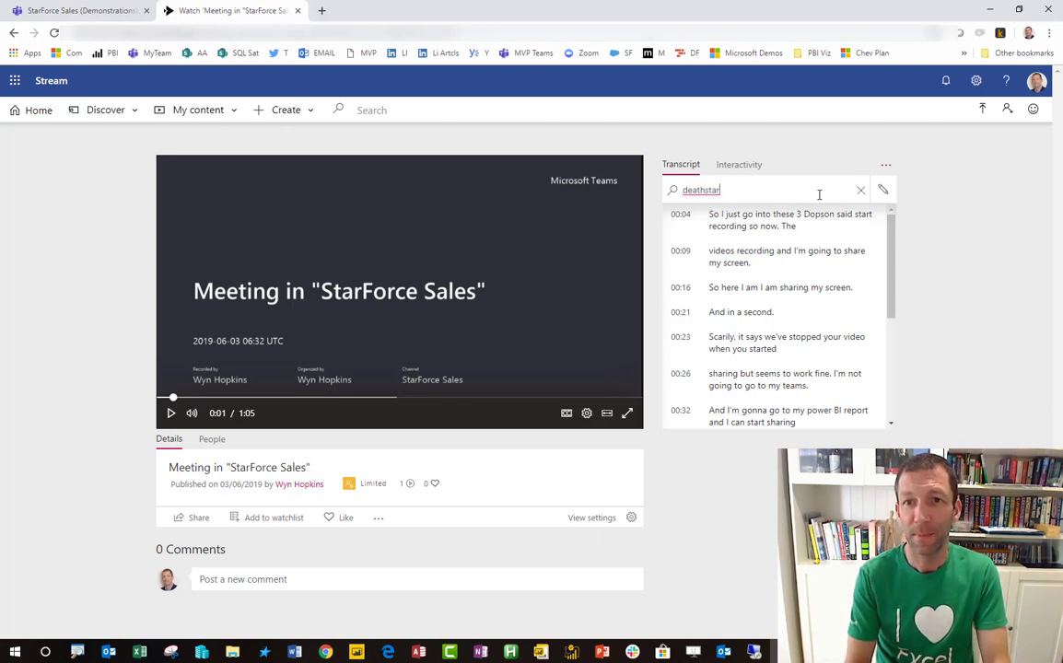
key(Return)
click(724, 218)
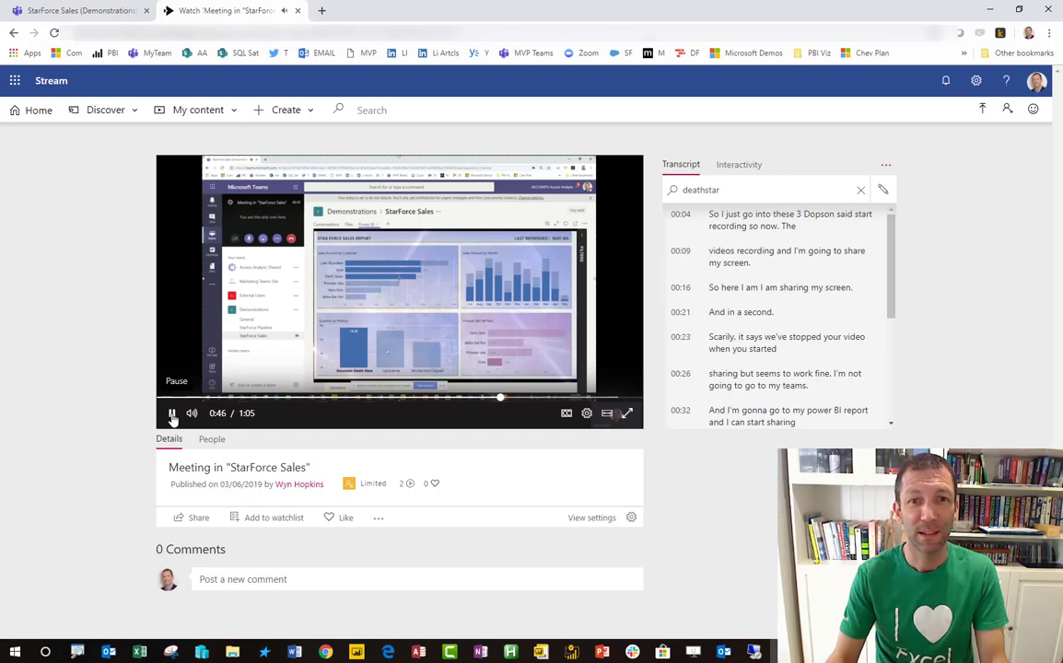
click(172, 417)
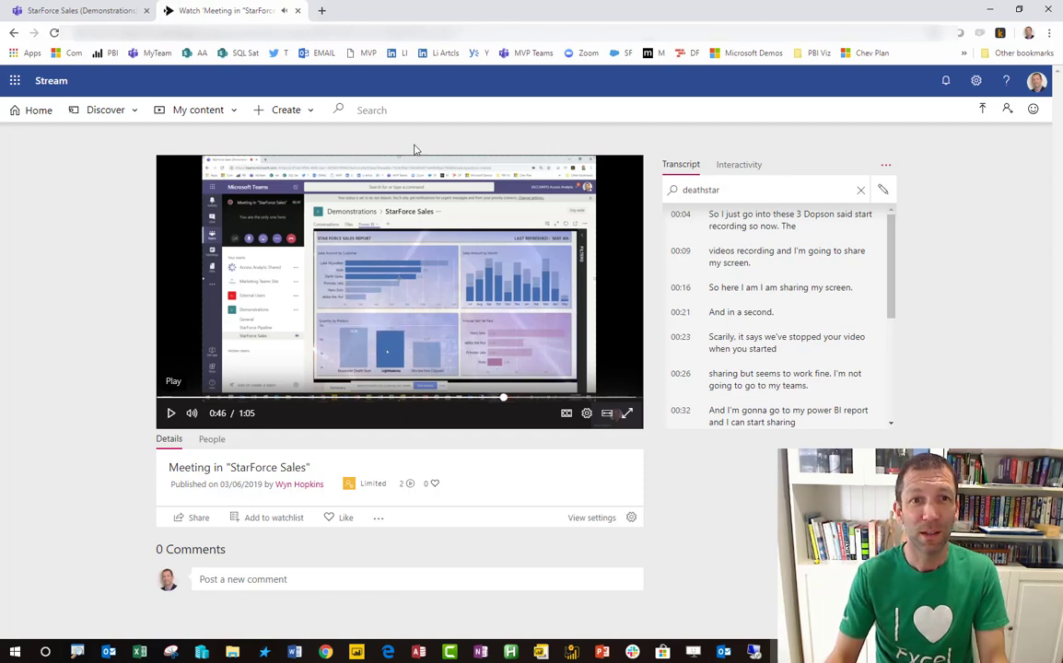
click(368, 112)
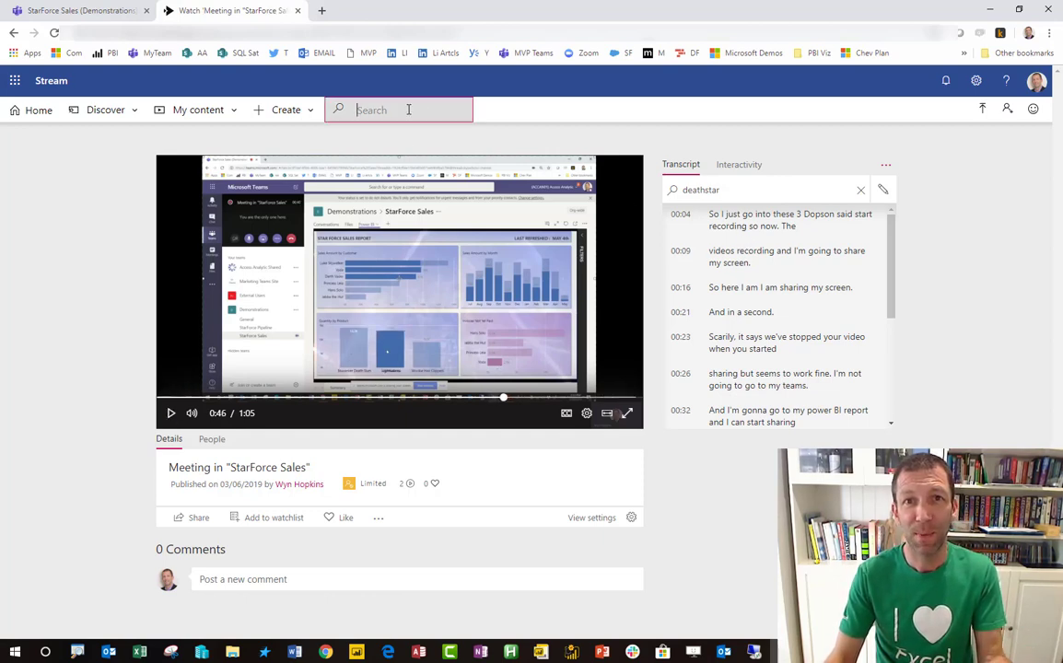